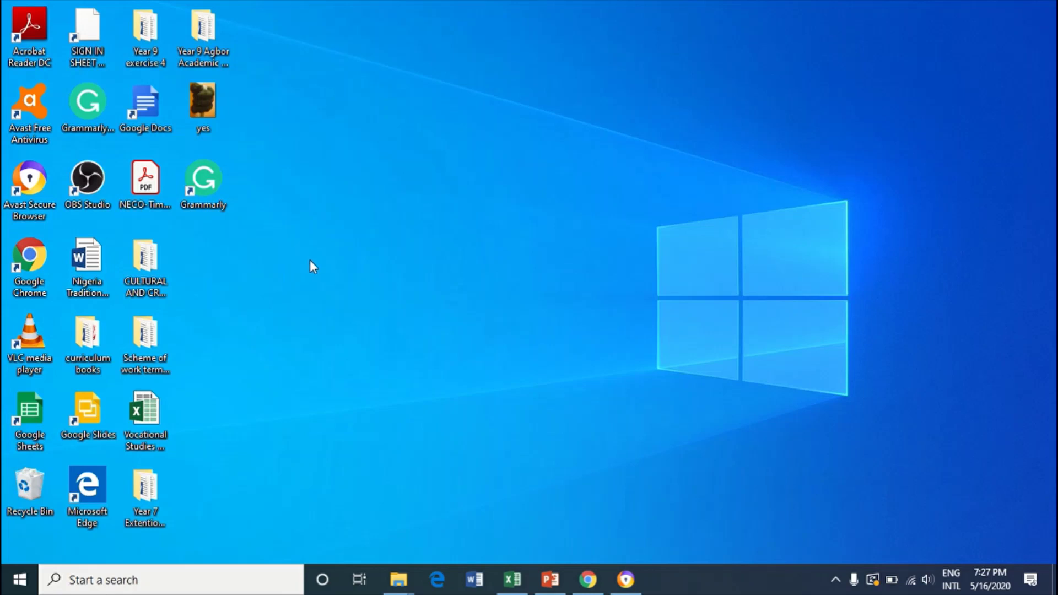
pyautogui.click(588, 580)
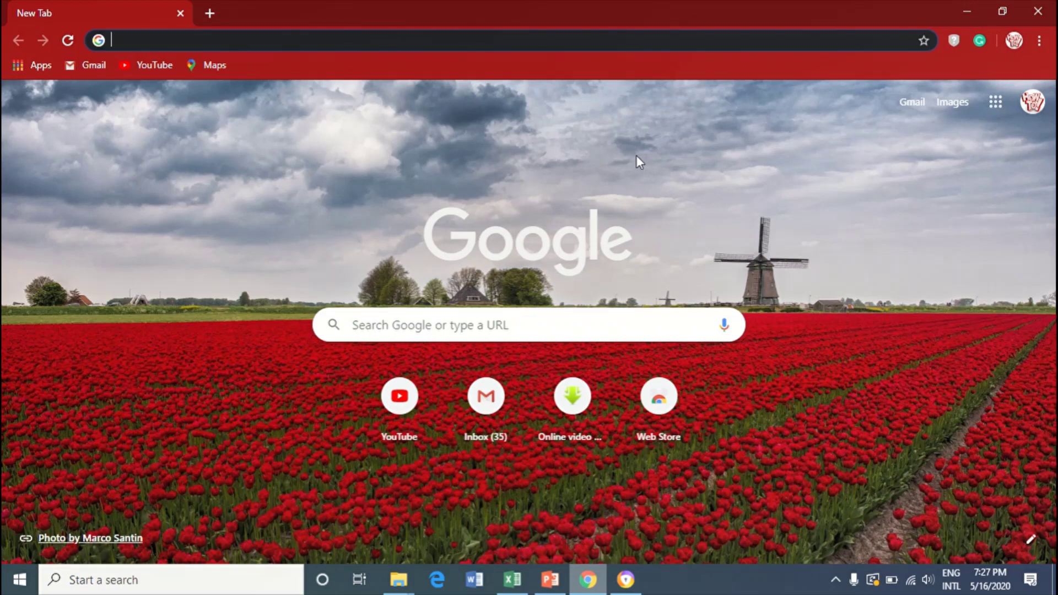
# Step: Go to grammarly.com from Chrome's address bar, correcting the 'grammarily' typo
pyautogui.click(558, 38)
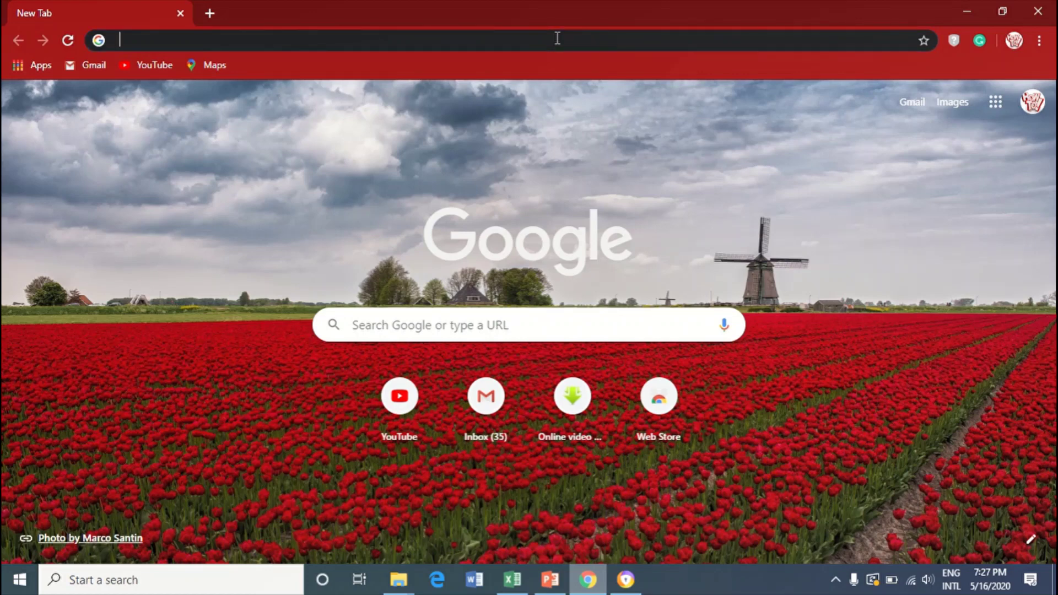
pyautogui.write('gramm')
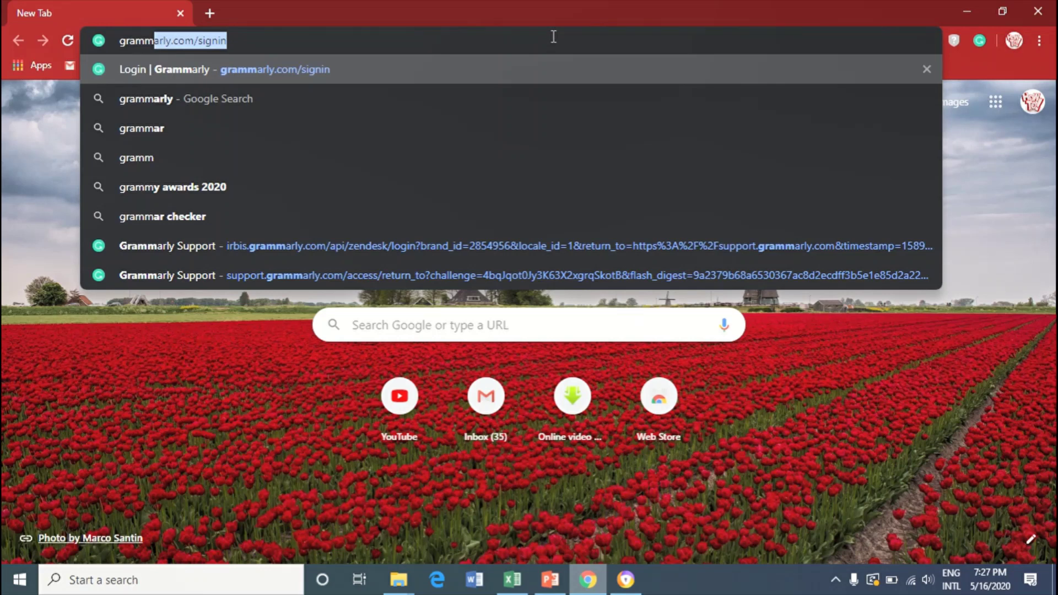
pyautogui.write('arily')
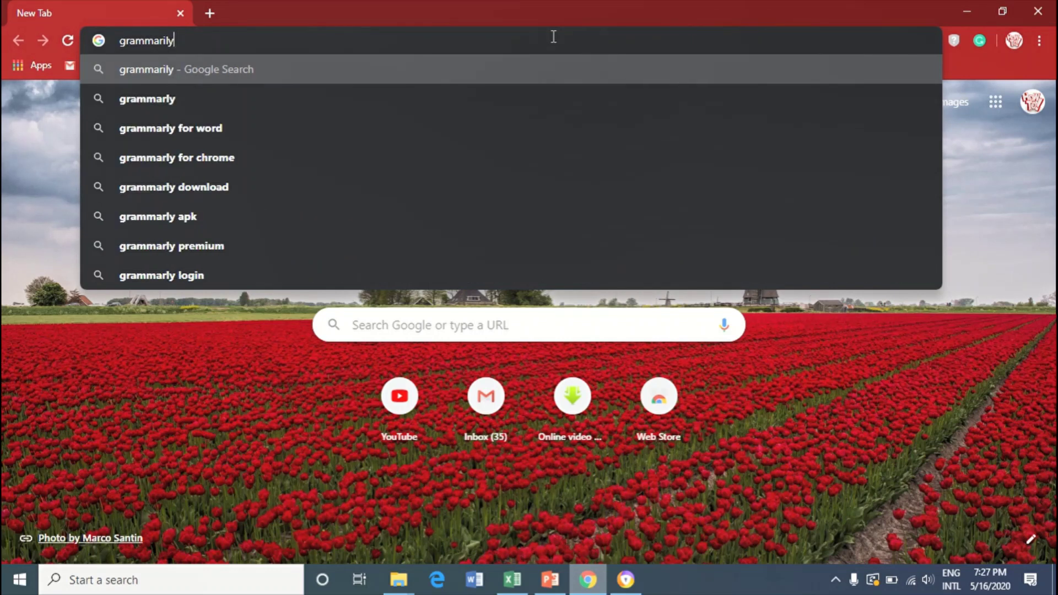
pyautogui.write('.')
pyautogui.press('Left')
pyautogui.press('Left')
pyautogui.press('Left')
pyautogui.press('BackSpace')
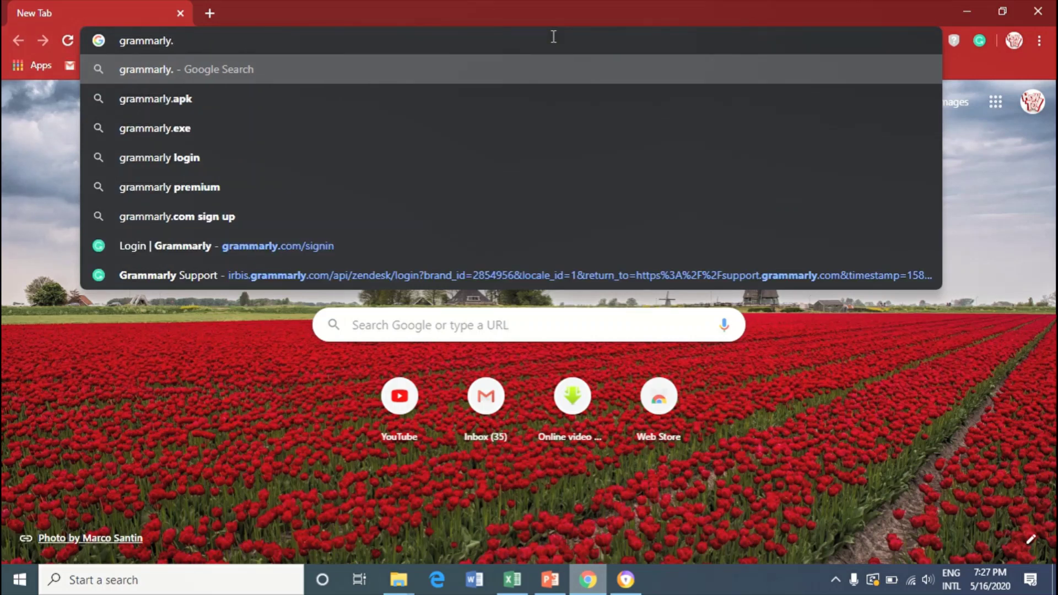
pyautogui.press('End')
pyautogui.write('com')
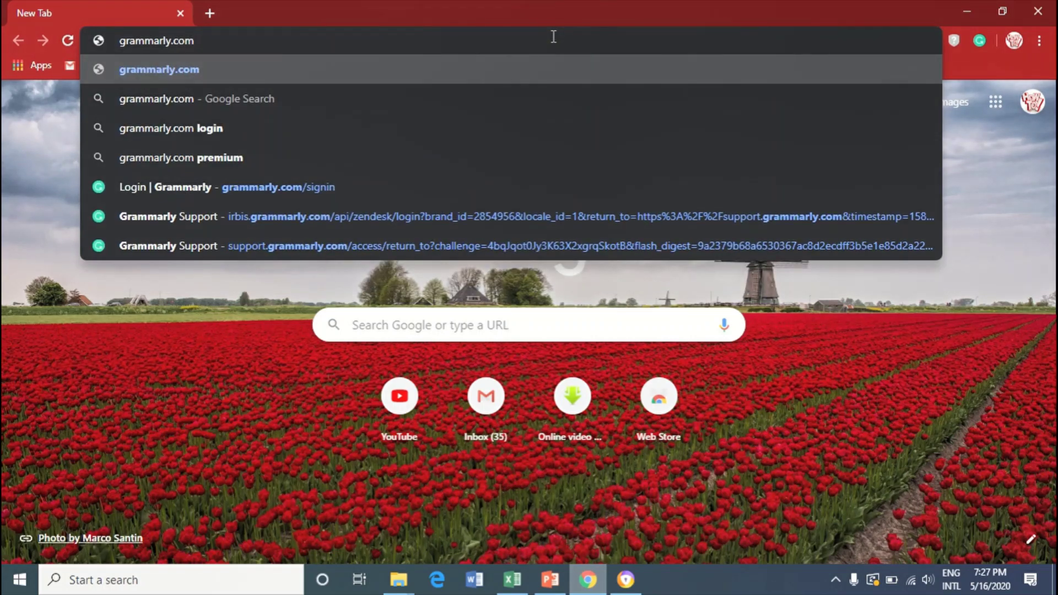
pyautogui.press('Return')
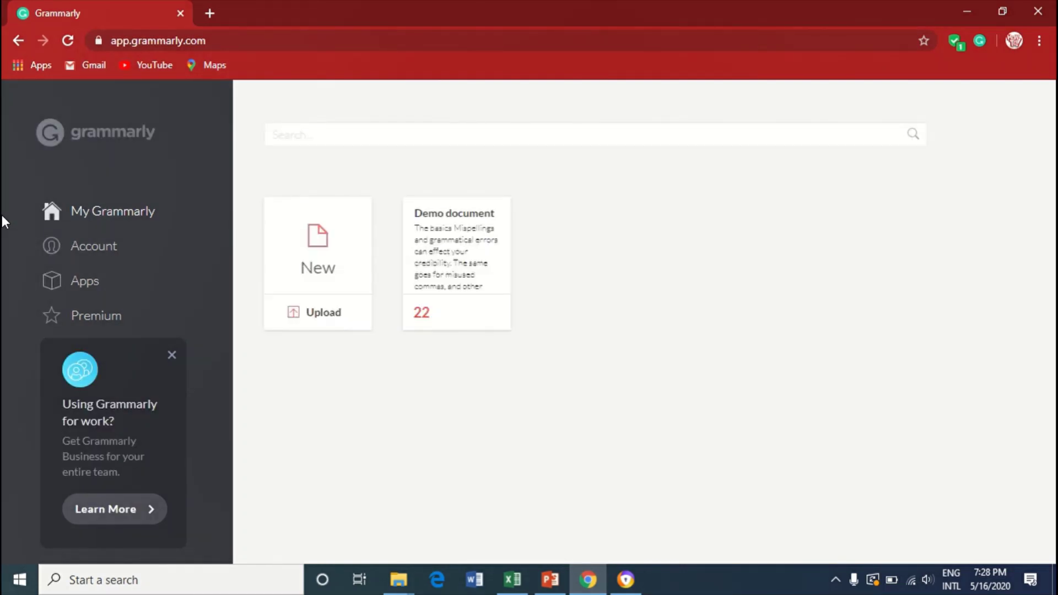
# Step: Dismiss the 'Using Grammarly for work?' card on the My Grammarly page
pyautogui.click(172, 356)
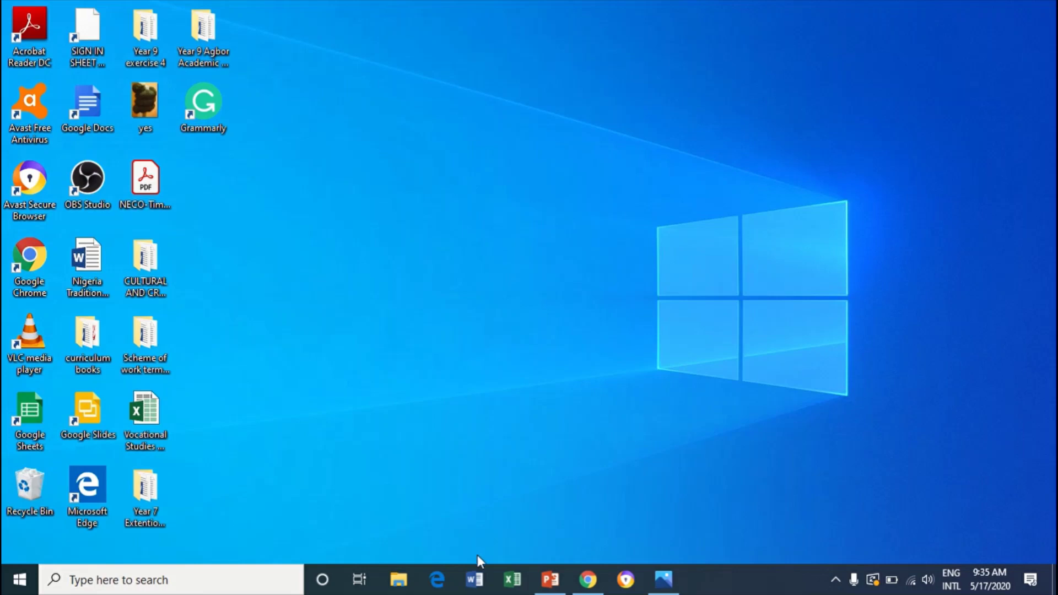
# Step: Launch Word from the taskbar and create a blank document
pyautogui.click(476, 583)
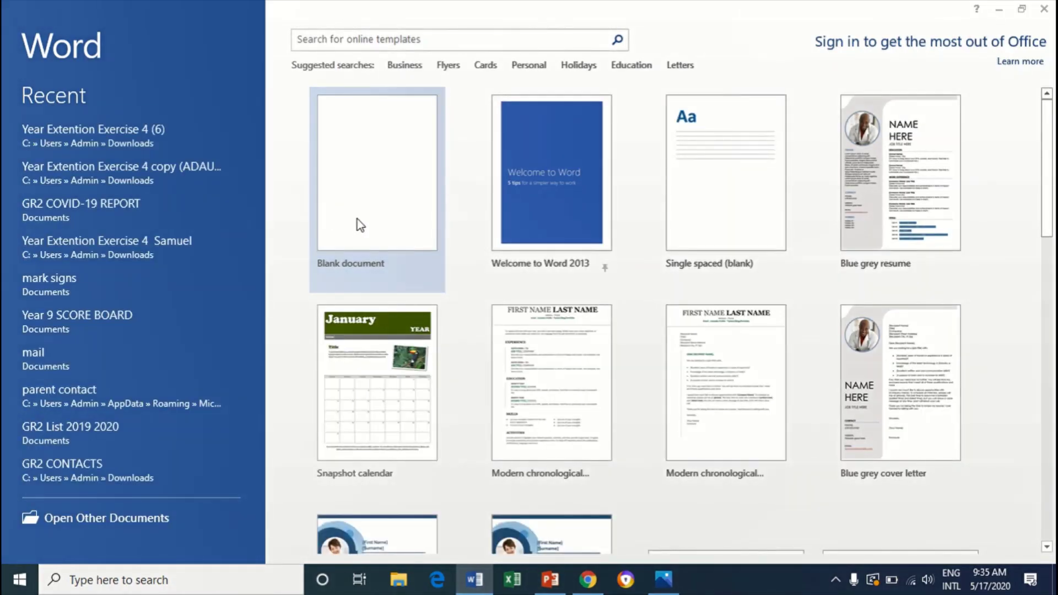
pyautogui.click(668, 444)
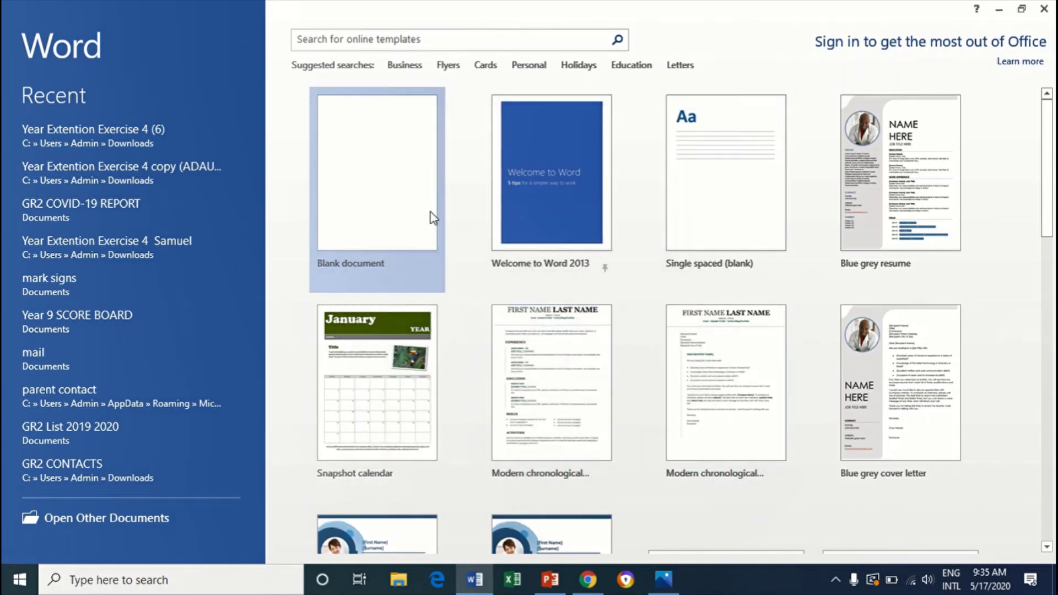
pyautogui.click(409, 209)
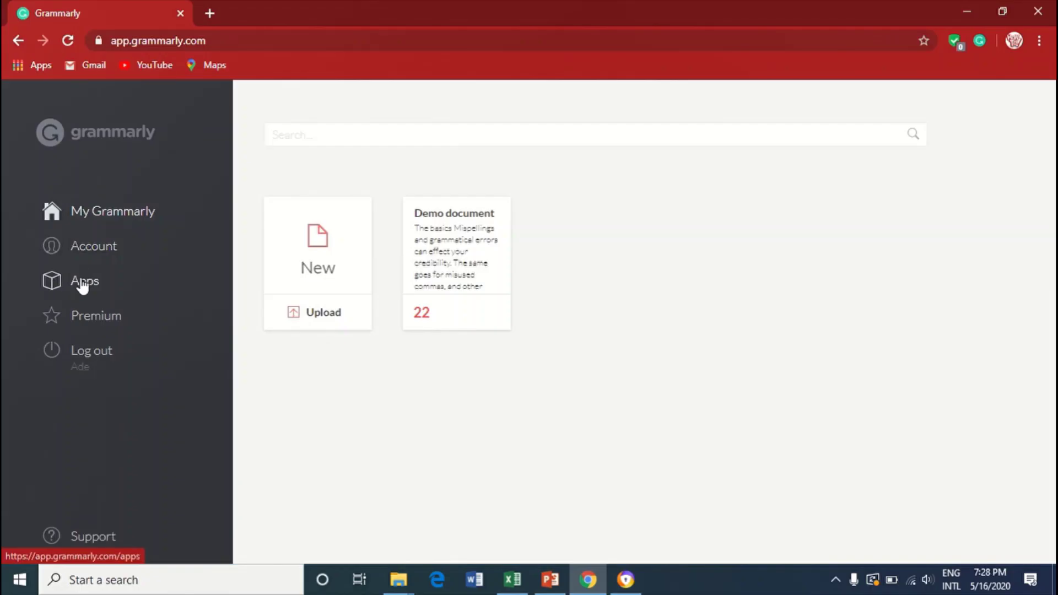
# Step: On Grammarly's Apps page, re-install Grammarly for Microsoft Office to download GrammarlyAddInSetup.exe
pyautogui.click(82, 284)
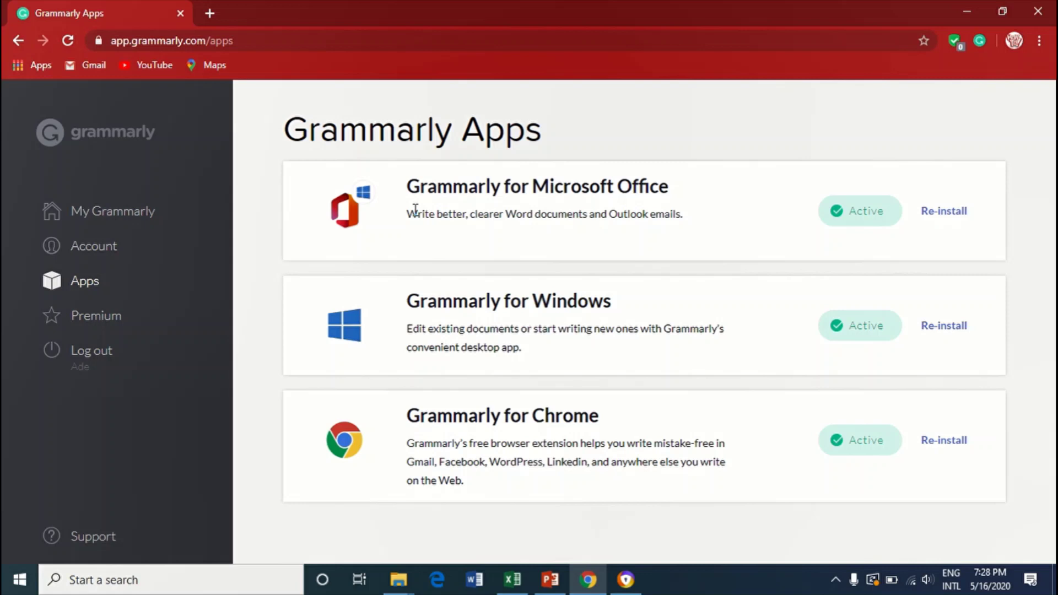
pyautogui.tripleClick(466, 230)
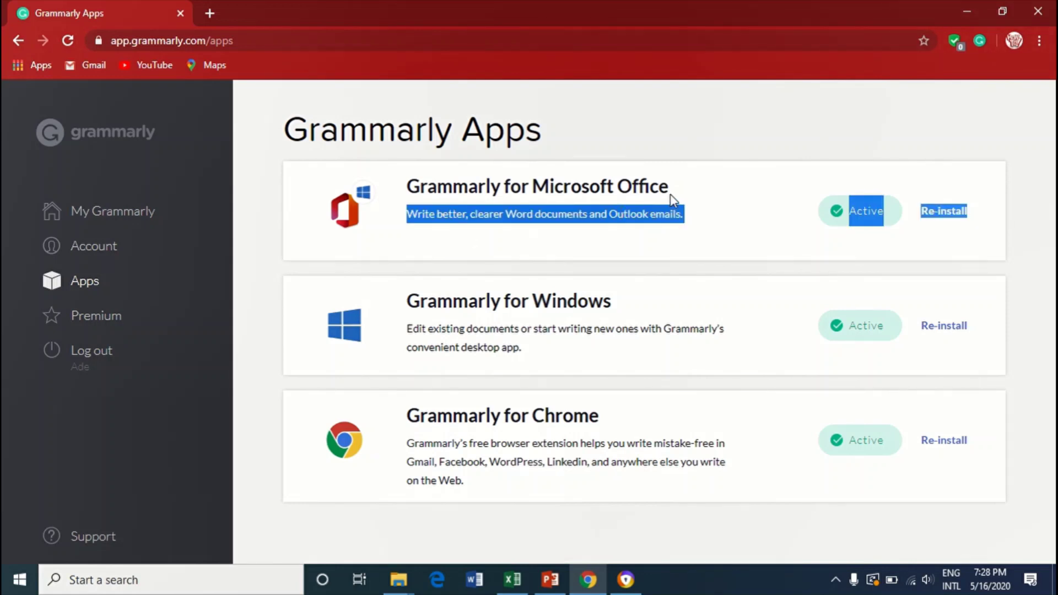
pyautogui.click(690, 190)
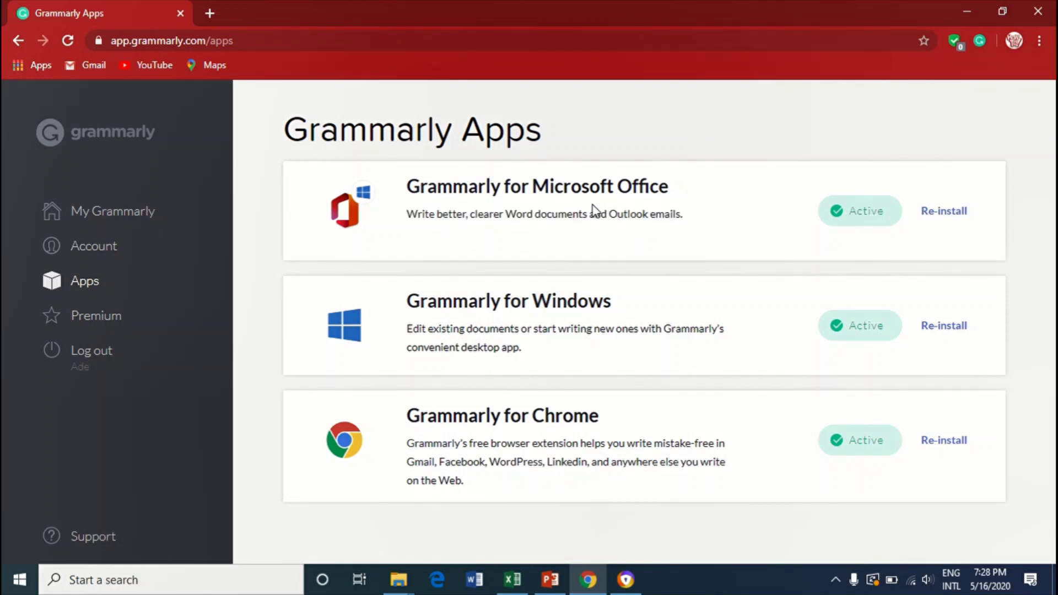
pyautogui.click(947, 219)
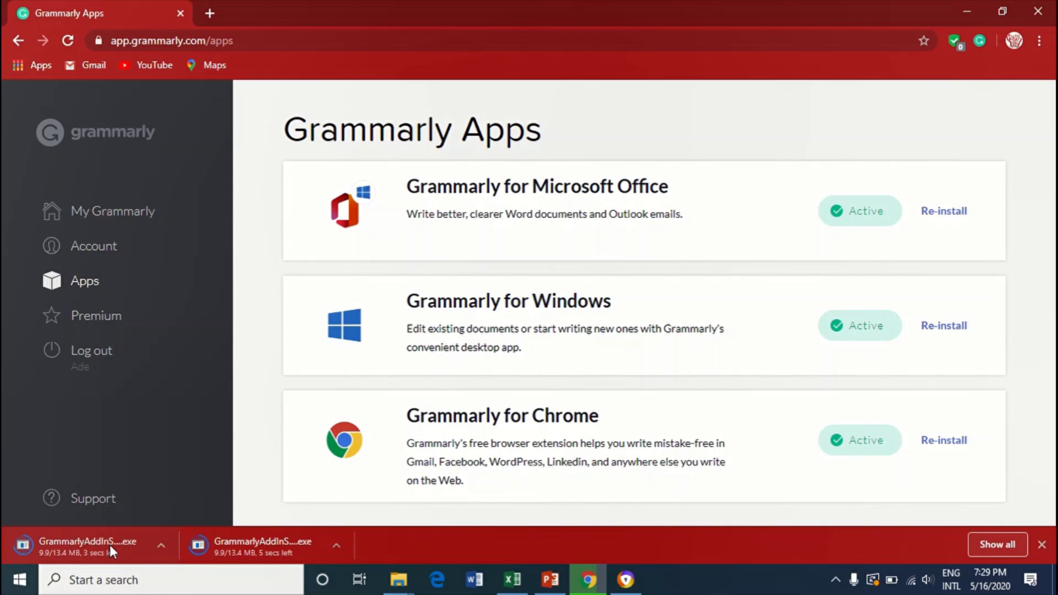
# Step: Cancel the duplicate installer download and open the finished GrammarlyAddInSetup.exe
pyautogui.click(336, 546)
pyautogui.click(220, 515)
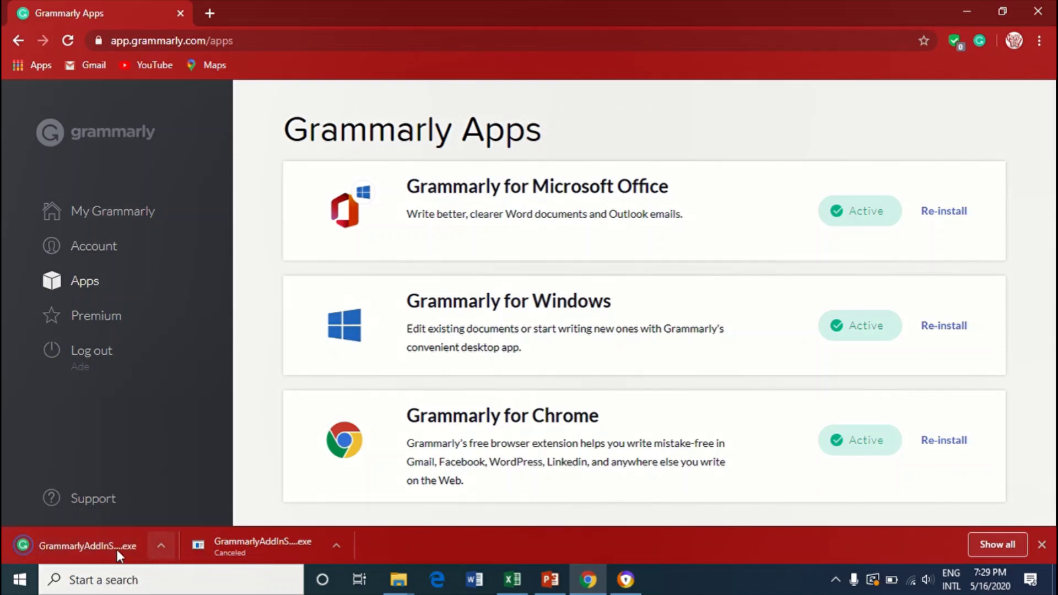
pyautogui.click(160, 546)
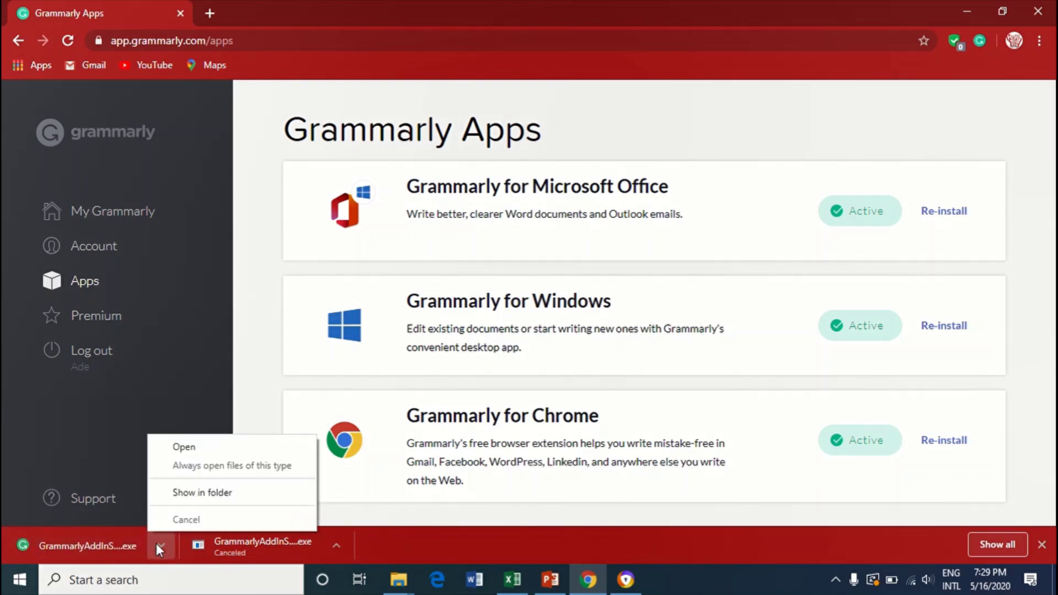
pyautogui.click(207, 451)
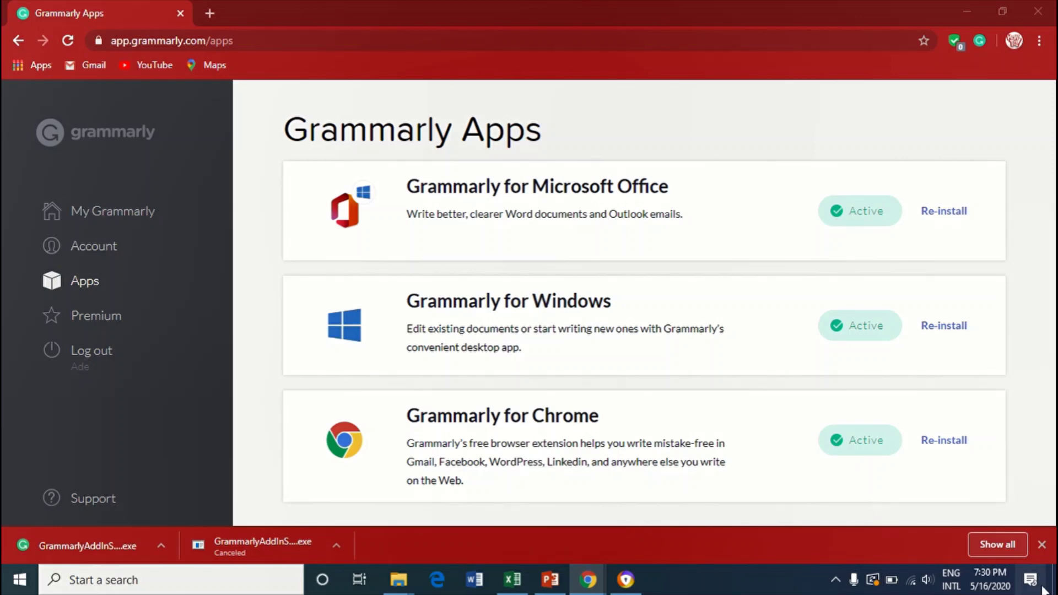
# Step: Minimise Chrome to show the desktop, then bring it back from the taskbar
pyautogui.click(588, 580)
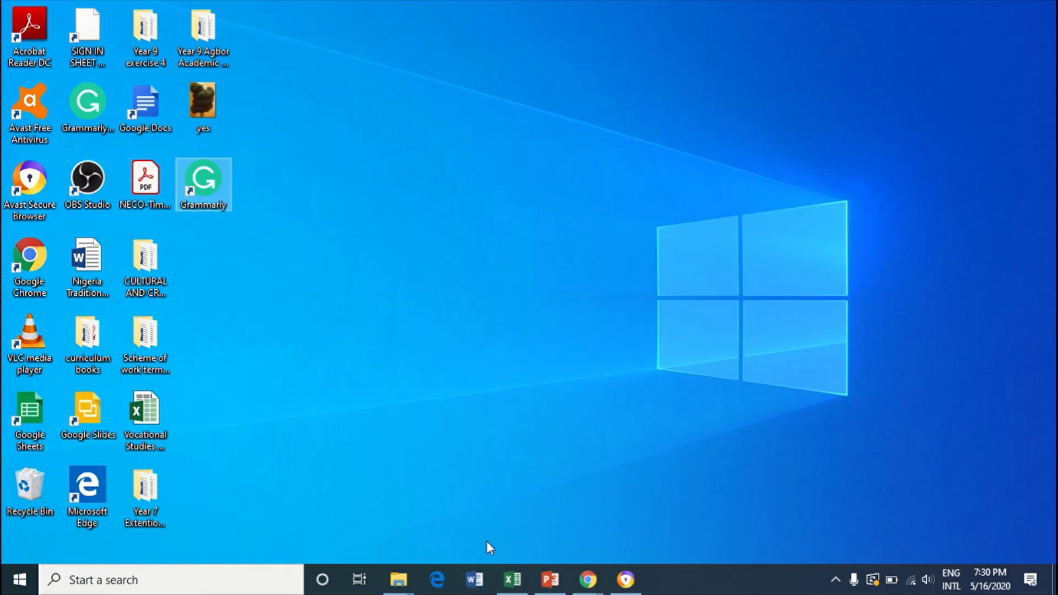
pyautogui.click(474, 578)
# Step: Restore Chrome and open the downloaded Grammarly add-in setup from the downloads bar
pyautogui.click(588, 579)
pyautogui.click(161, 549)
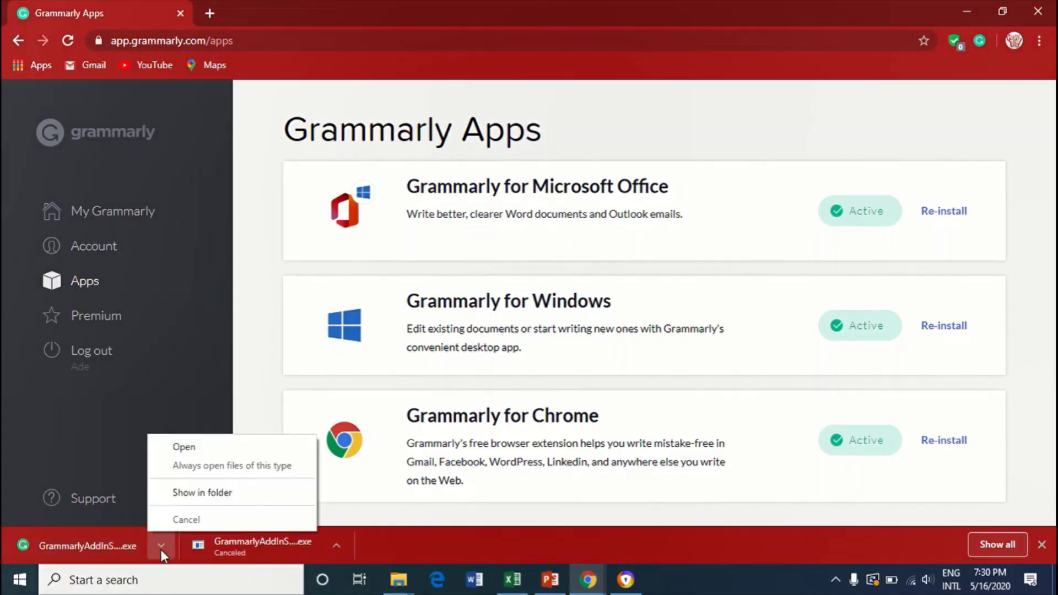
pyautogui.click(184, 447)
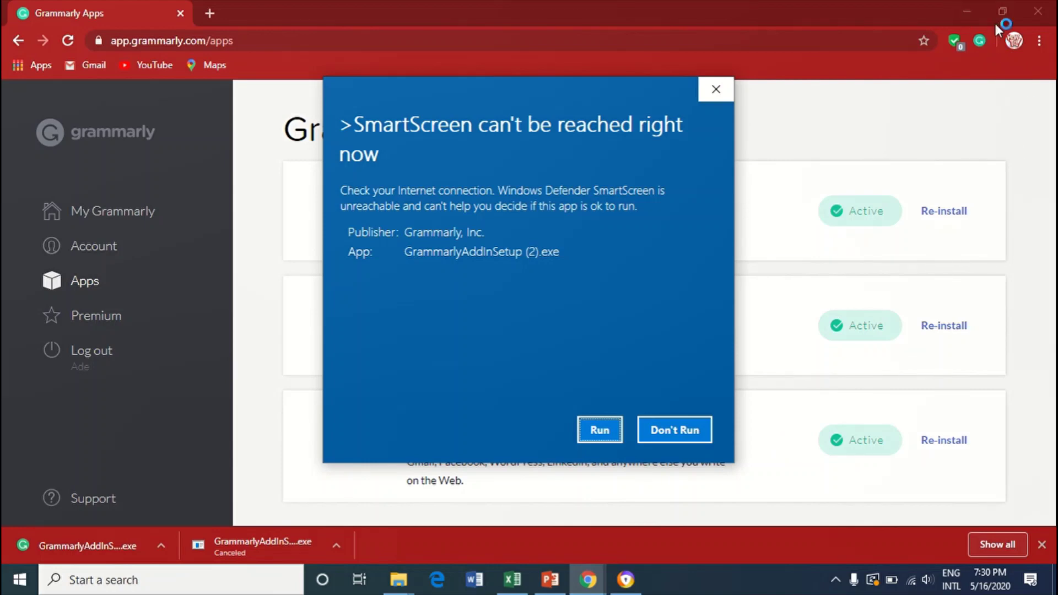
# Step: Minimise Chrome and choose Run on the SmartScreen warning for GrammarlyAddInSetup (2).exe
pyautogui.click(967, 11)
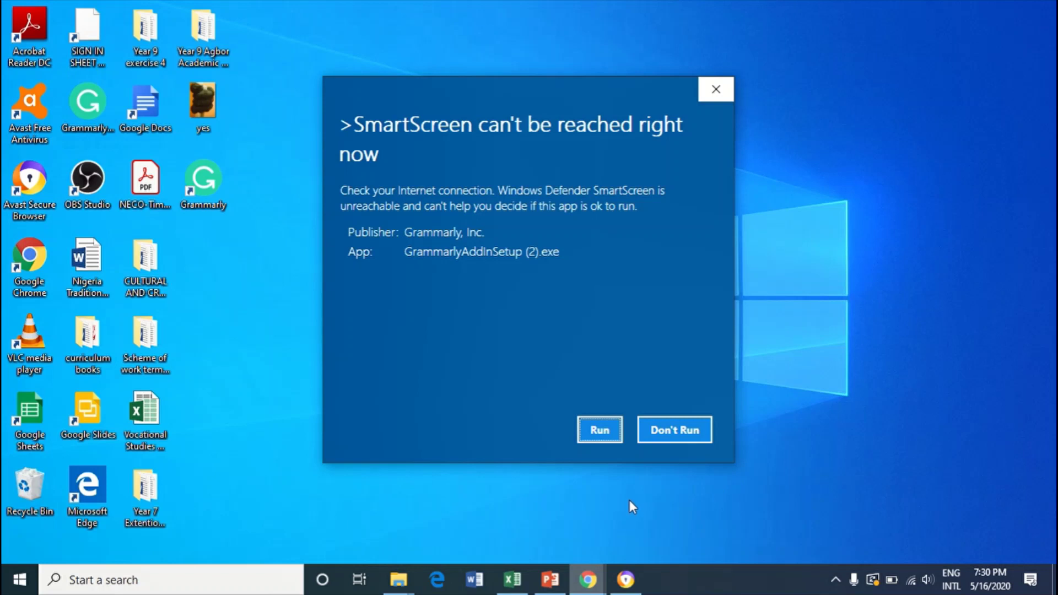
pyautogui.click(606, 436)
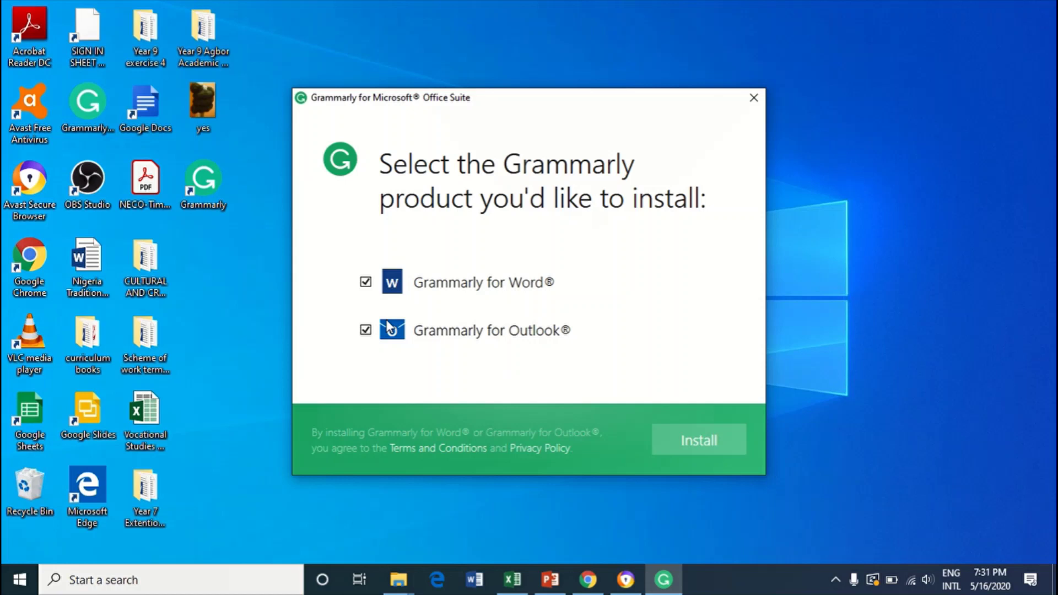
# Step: Install Grammarly for Word only, with Outlook unticked, and finish the installer
pyautogui.click(366, 330)
pyautogui.click(730, 449)
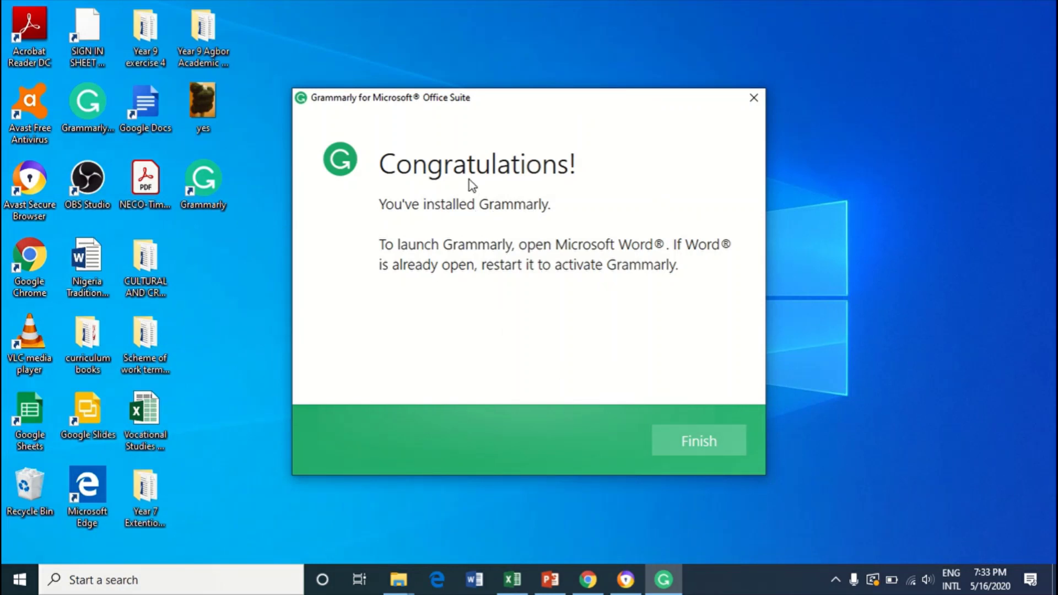
pyautogui.click(708, 446)
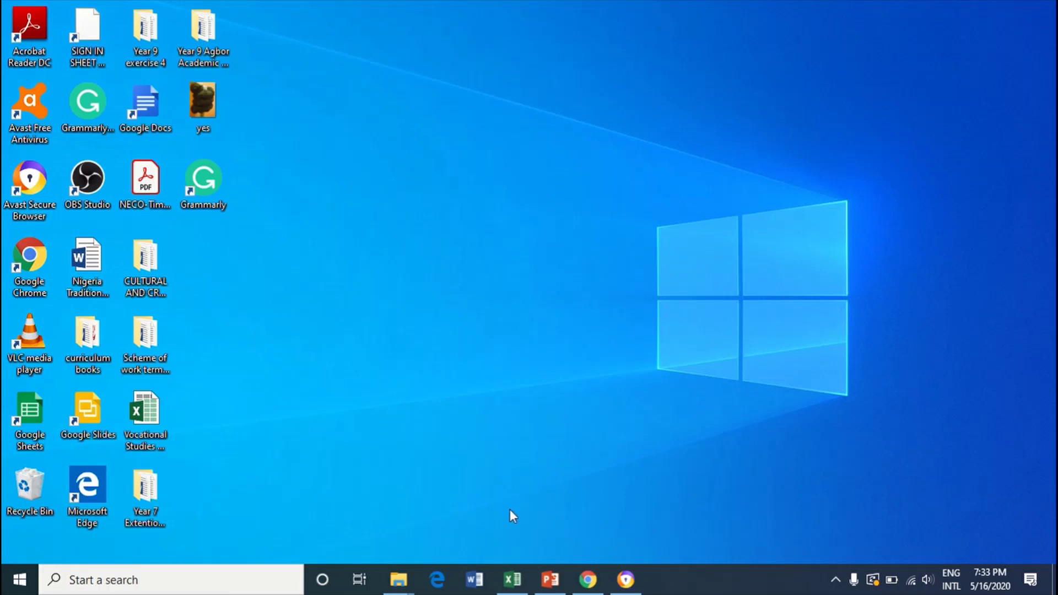
# Step: Launch Word from the taskbar and close the Office Activation Wizard
pyautogui.click(469, 582)
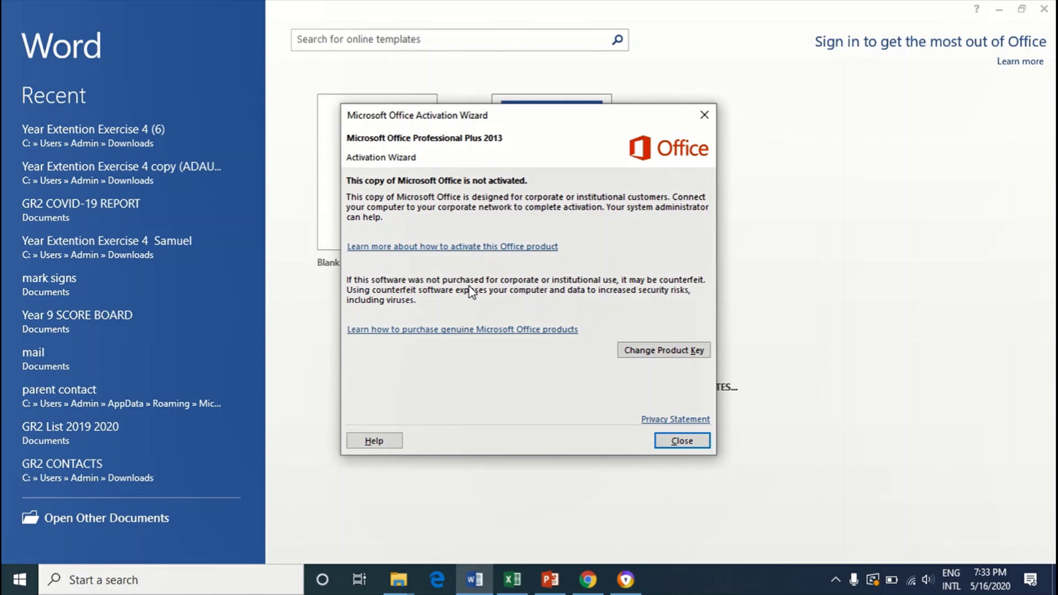
pyautogui.click(675, 440)
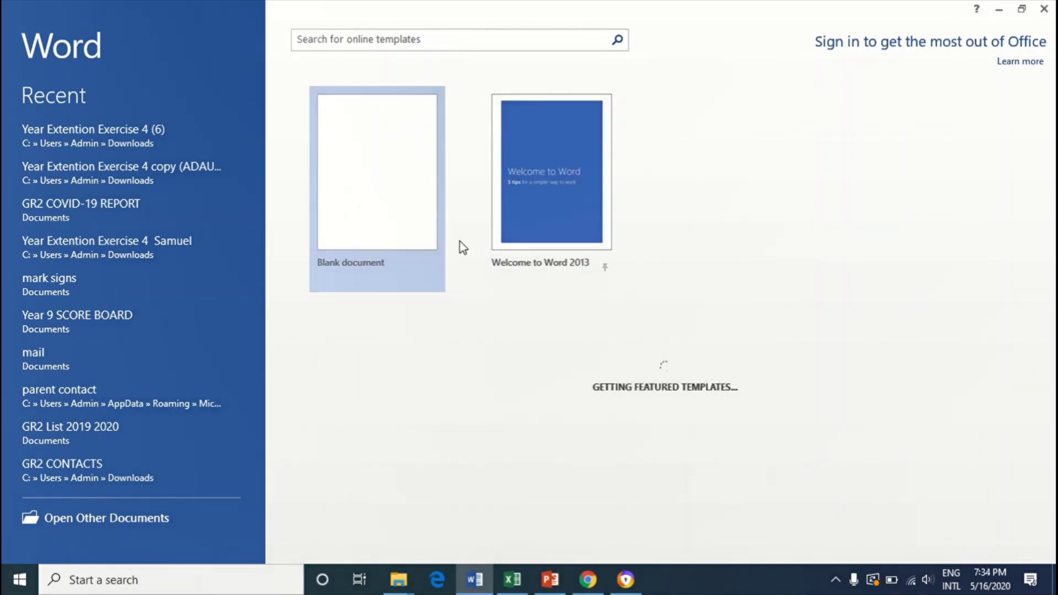
# Step: Create a blank Word document and bring up the GRAMMARLY ribbon commands
pyautogui.click(407, 221)
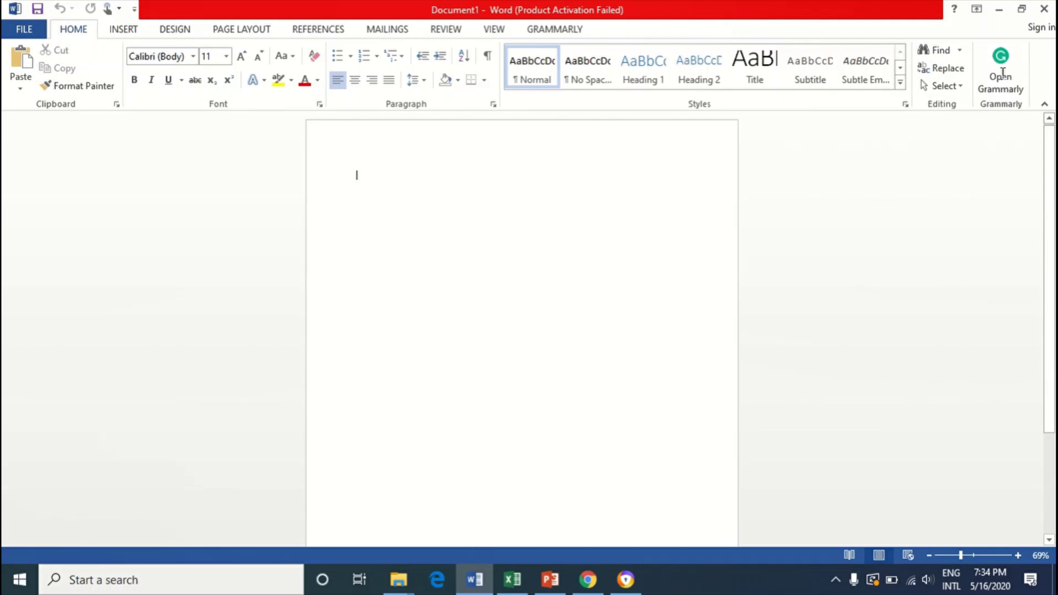
pyautogui.click(1005, 81)
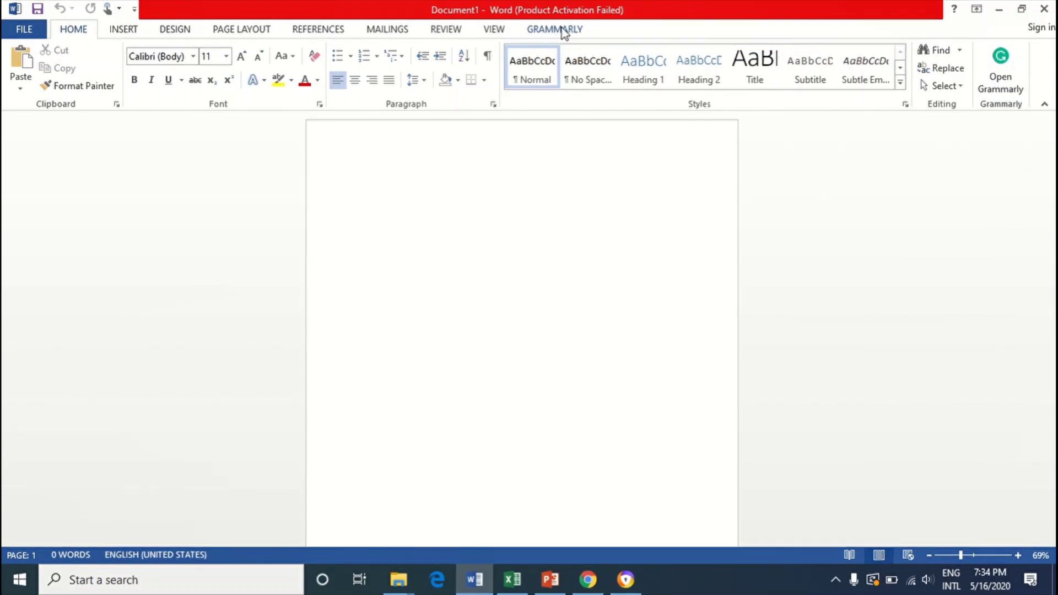
pyautogui.click(562, 30)
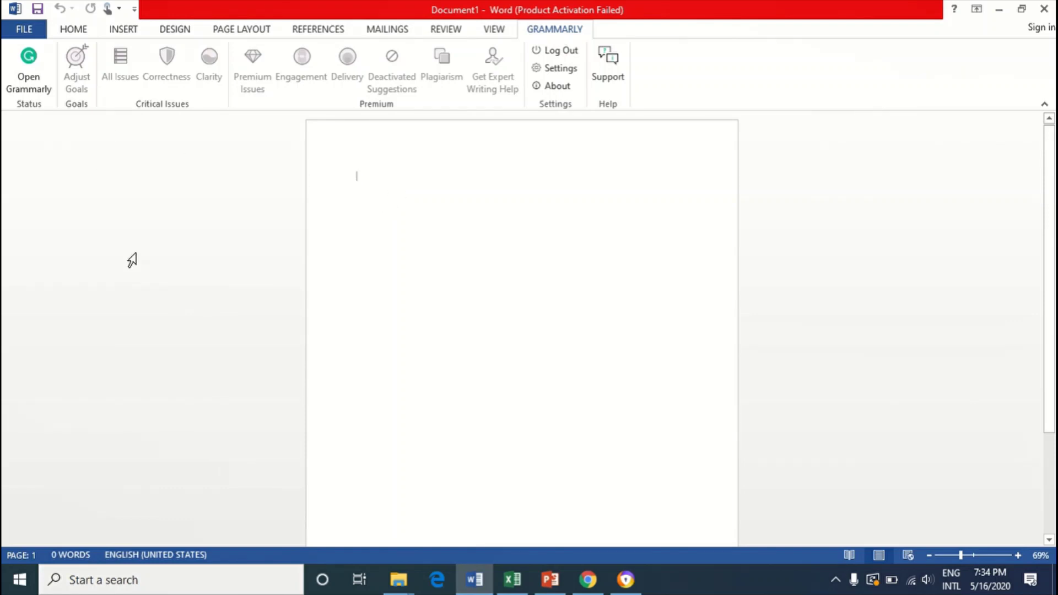
pyautogui.click(39, 69)
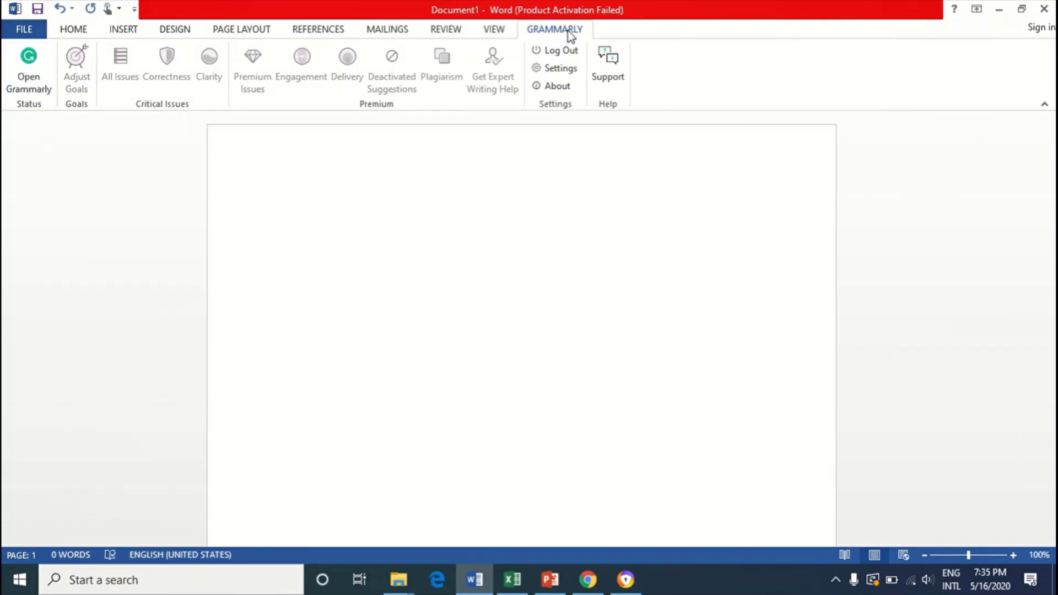
# Step: Open the Grammarly pane and type a greeting plus 'thank you very much for yoyr support on my youtube channel.'
pyautogui.click(23, 66)
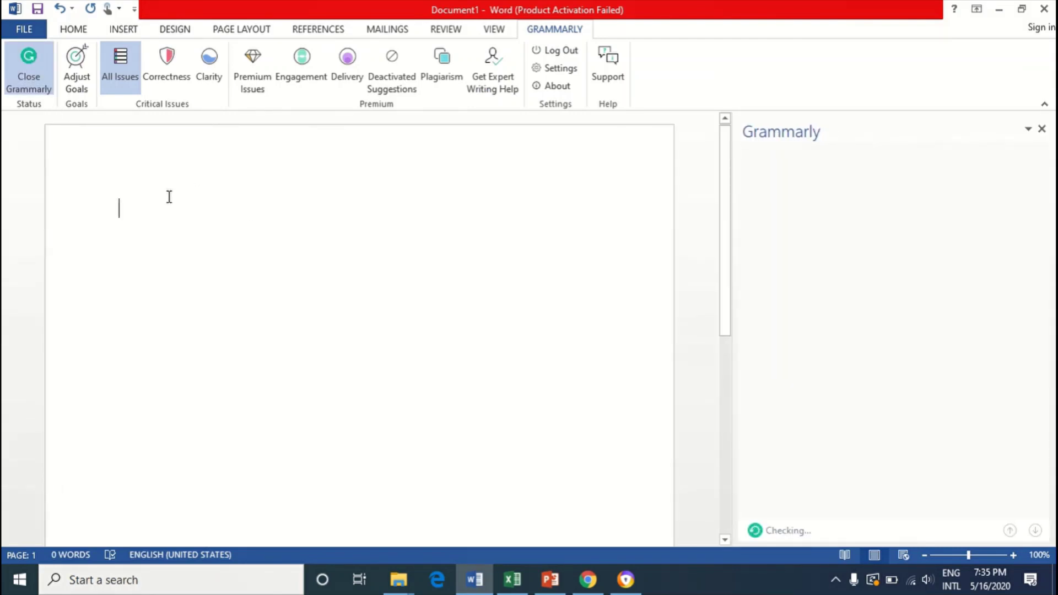
pyautogui.write('Hi')
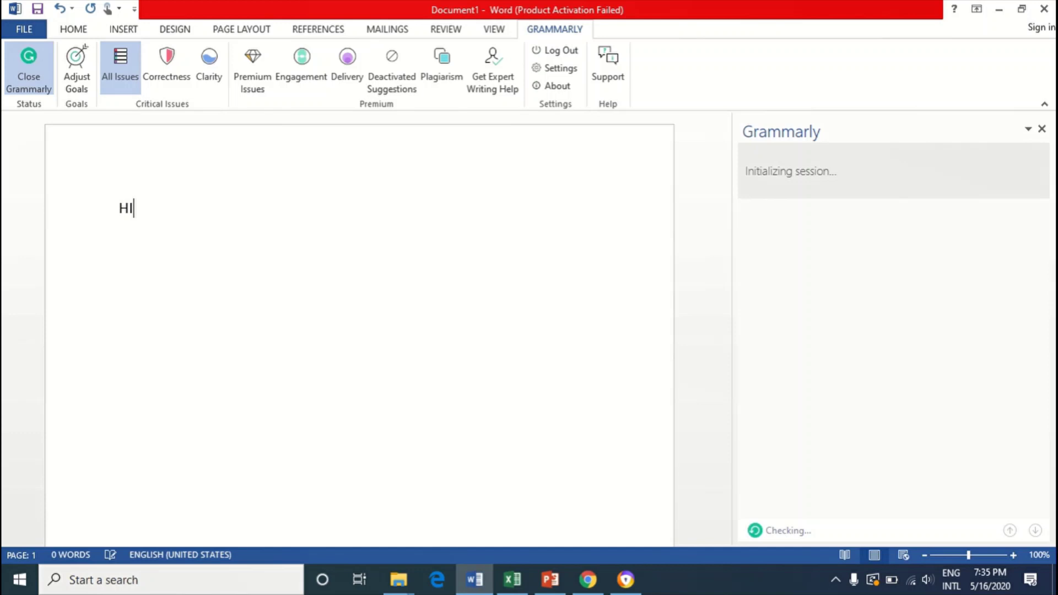
pyautogui.write(' kevin')
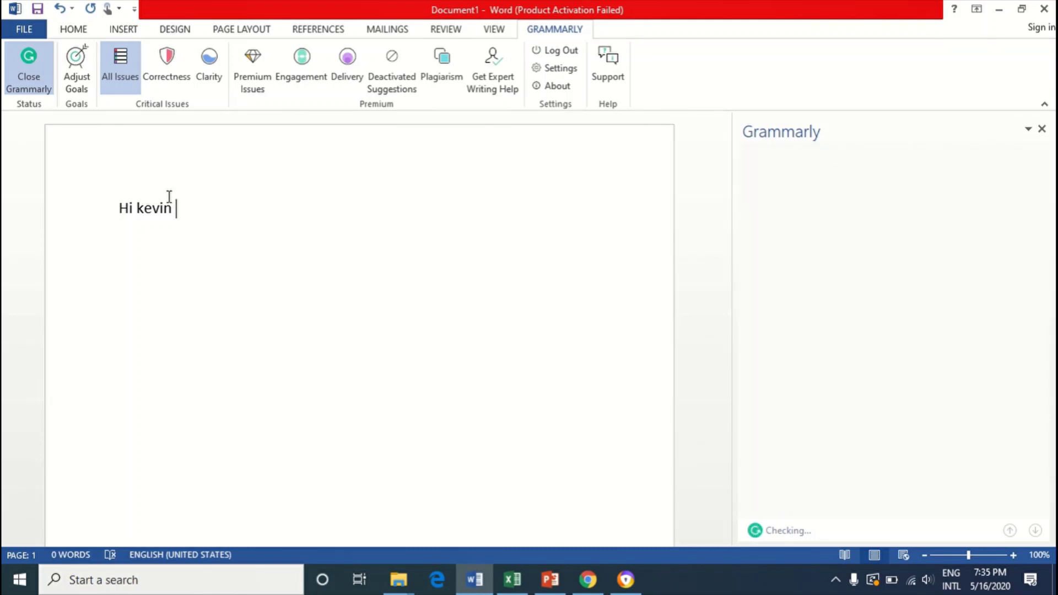
pyautogui.write('tha')
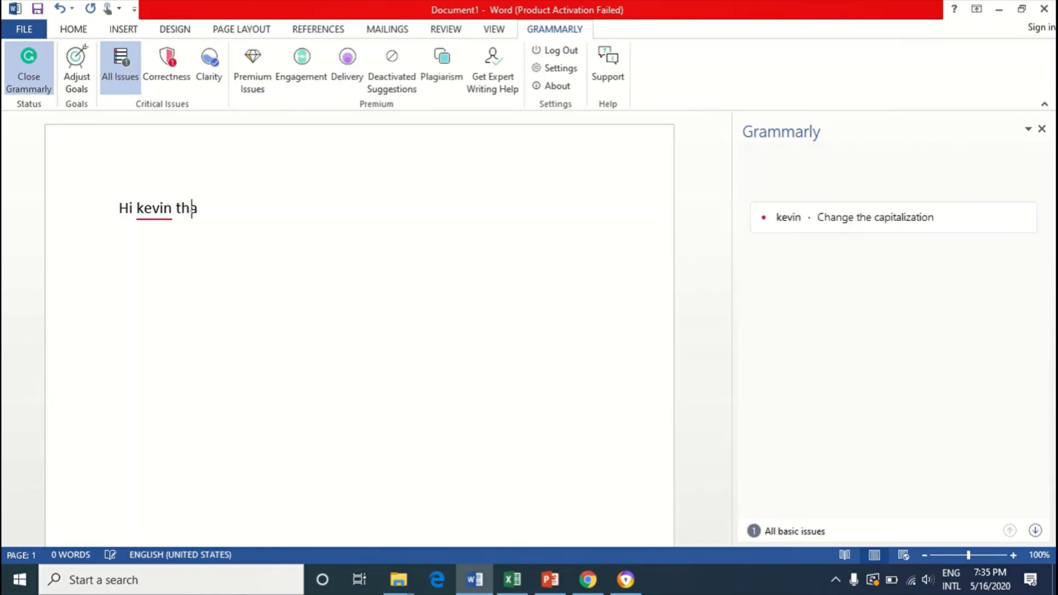
pyautogui.write('nk you ')
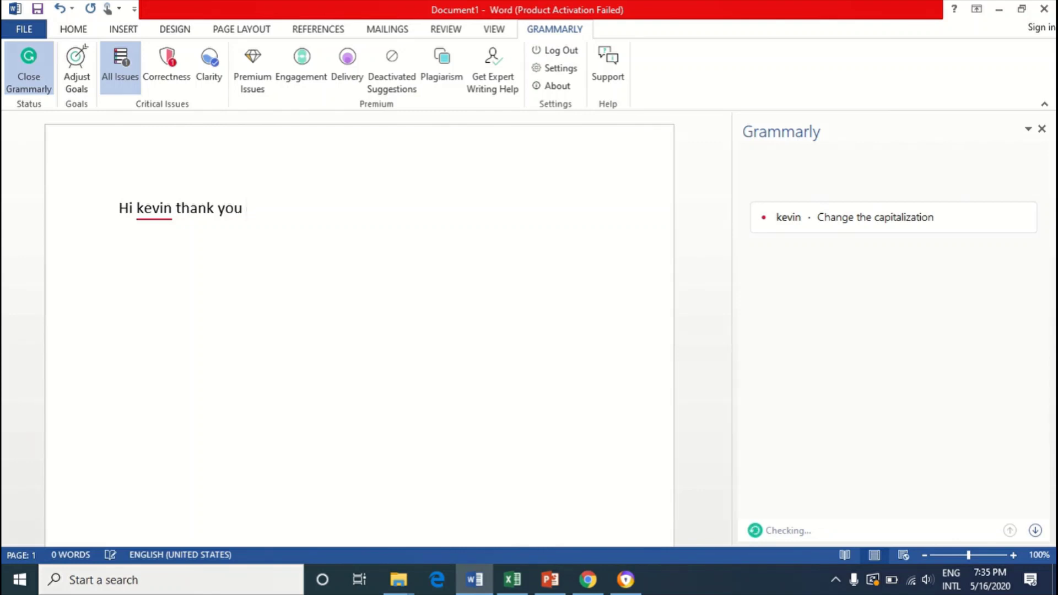
pyautogui.write('very much for yoyr su')
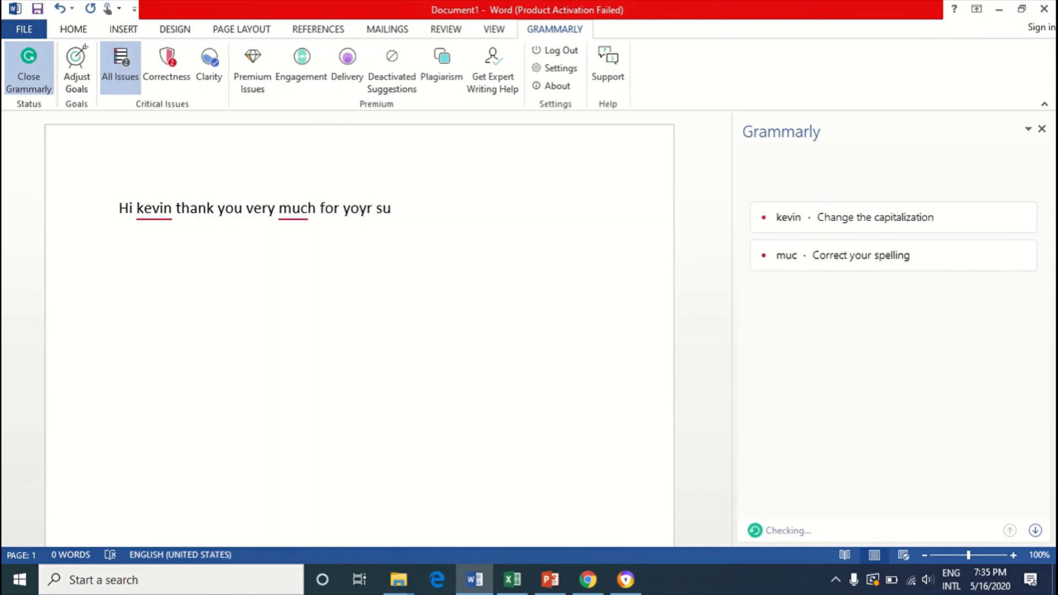
pyautogui.write('pport on')
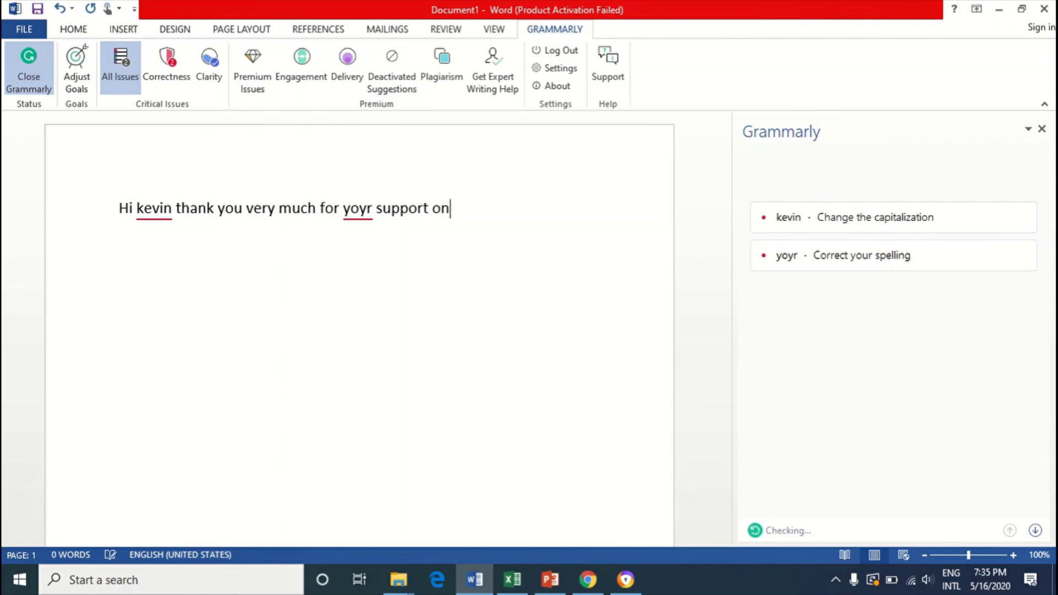
pyautogui.write(' my youtube channel')
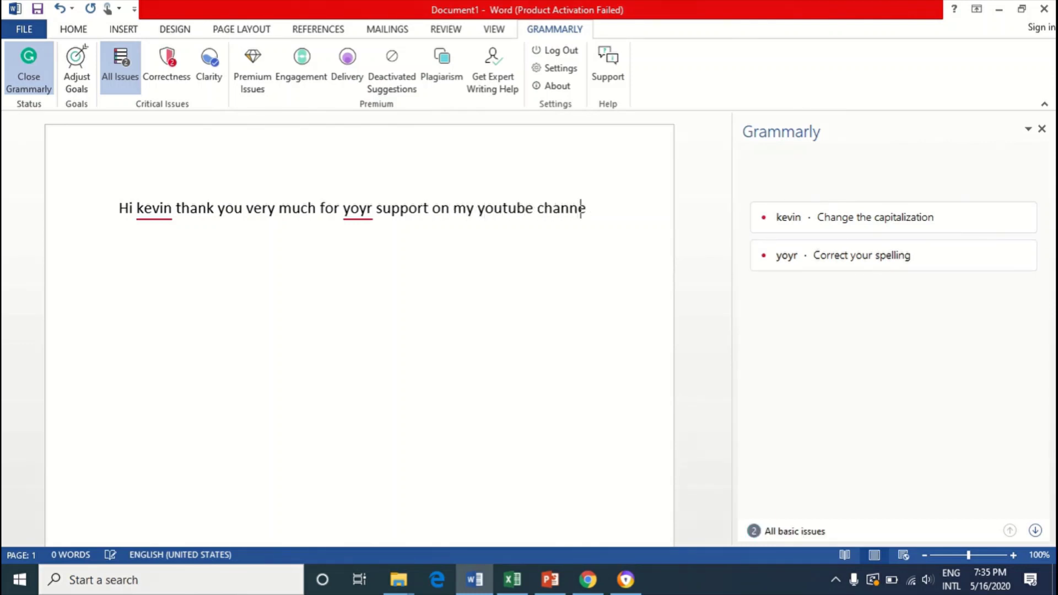
pyautogui.write('.')
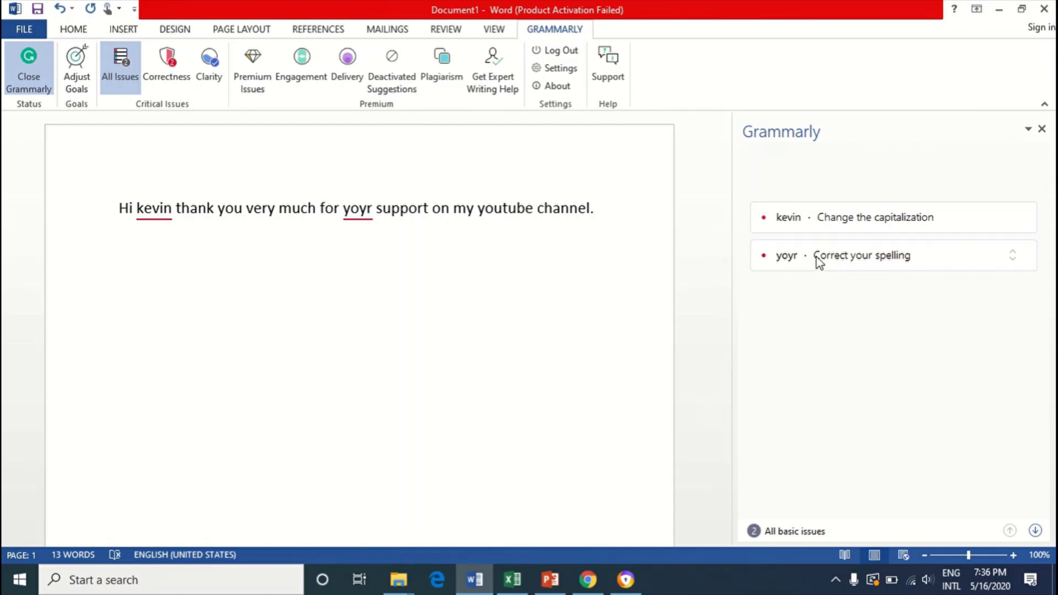
# Step: Accept Grammarly's suggestions, replacing 'yoyr' with 'your' and capitalizing the addressee's name
pyautogui.click(984, 264)
pyautogui.click(1018, 259)
pyautogui.click(1014, 263)
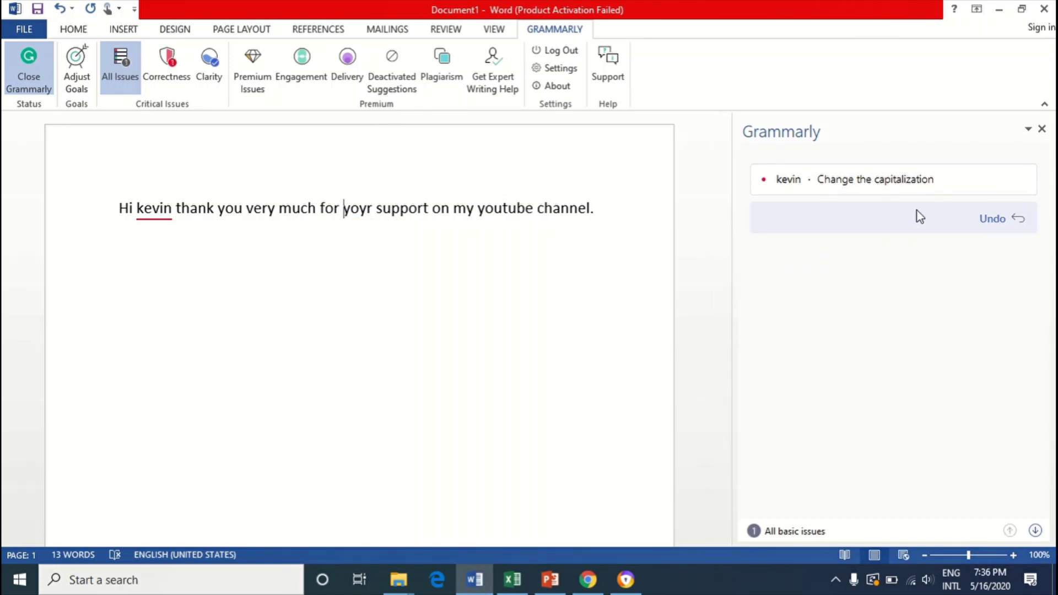
pyautogui.click(983, 230)
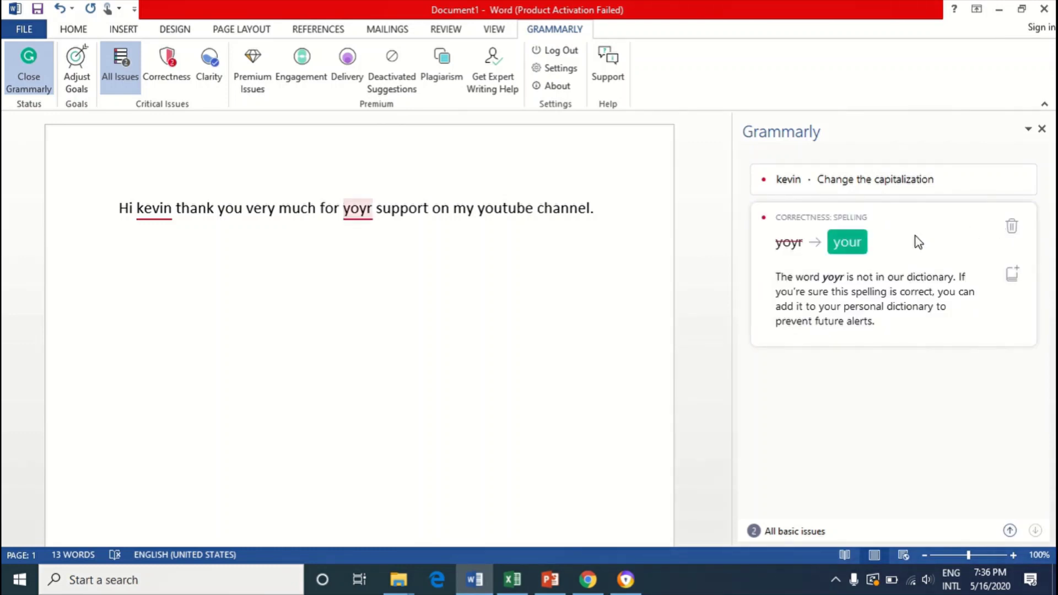
pyautogui.click(843, 254)
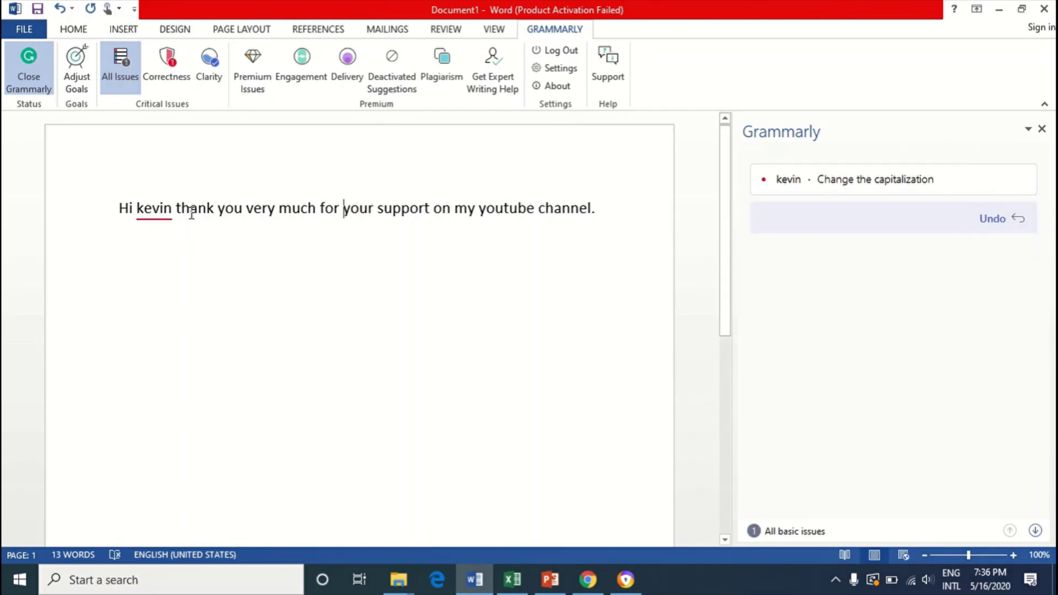
pyautogui.click(894, 186)
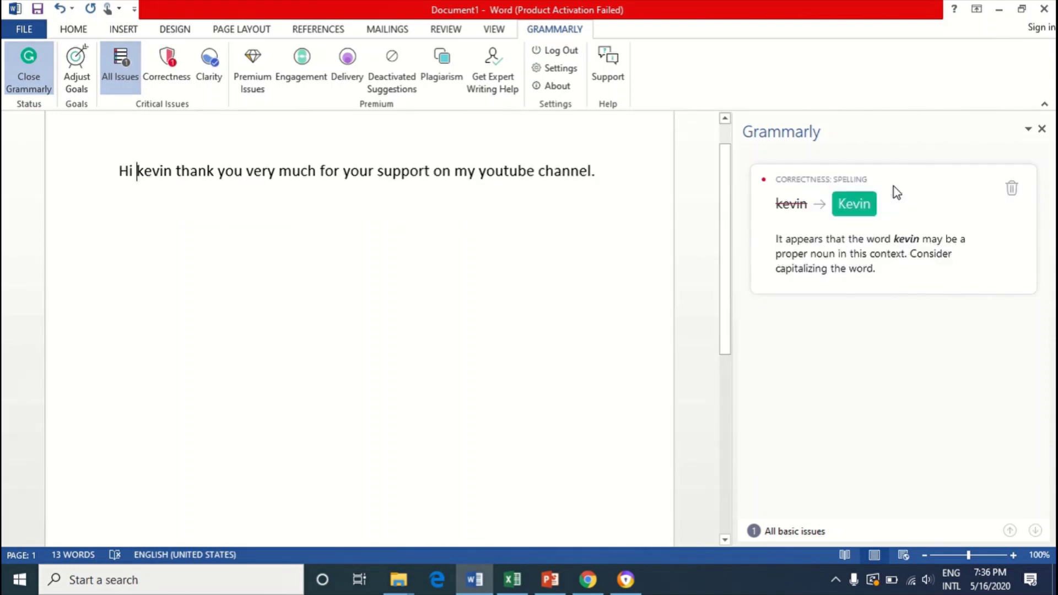
pyautogui.click(868, 211)
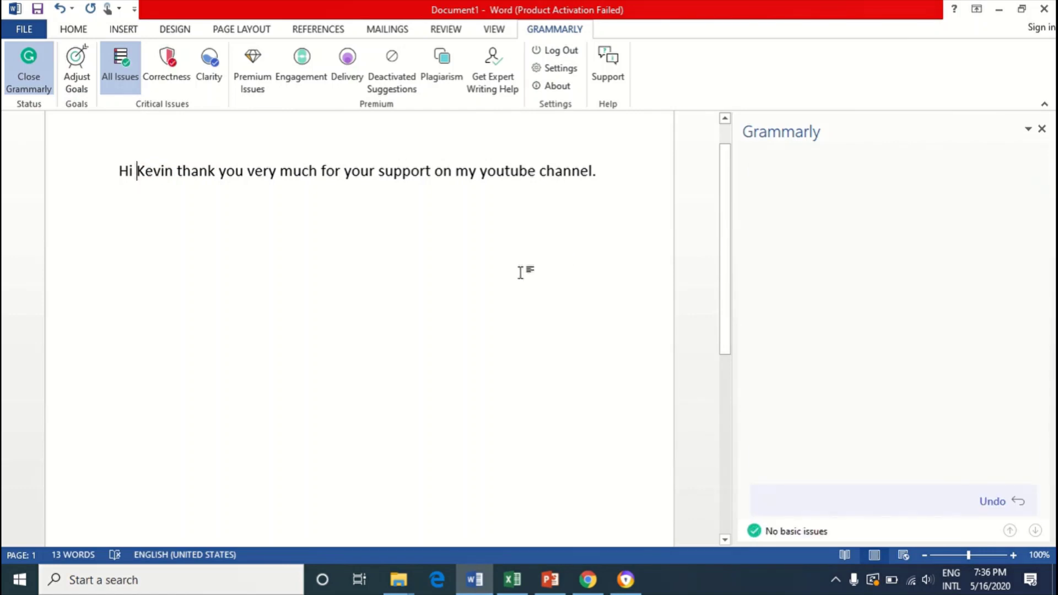